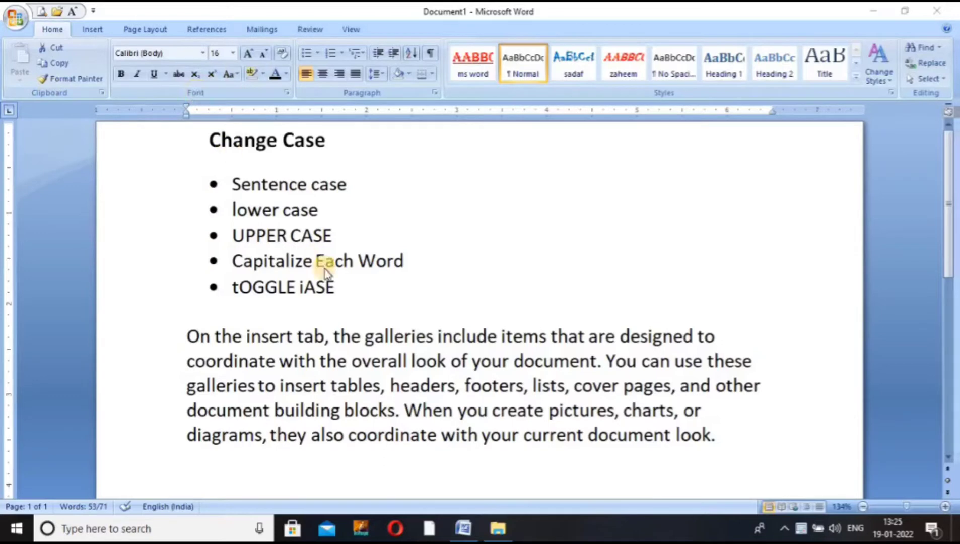
# Apply Sentence case to the practice paragraph below the Change Case list.
pyautogui.click(233, 185)
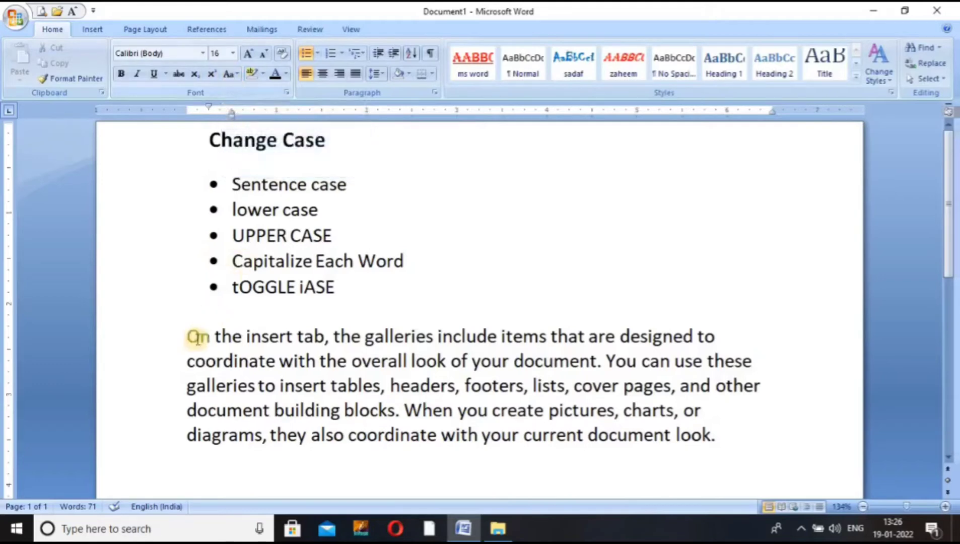
pyautogui.moveTo(186, 336)
pyautogui.mouseDown()
pyautogui.moveTo(416, 354)
pyautogui.moveTo(725, 434)
pyautogui.mouseUp()
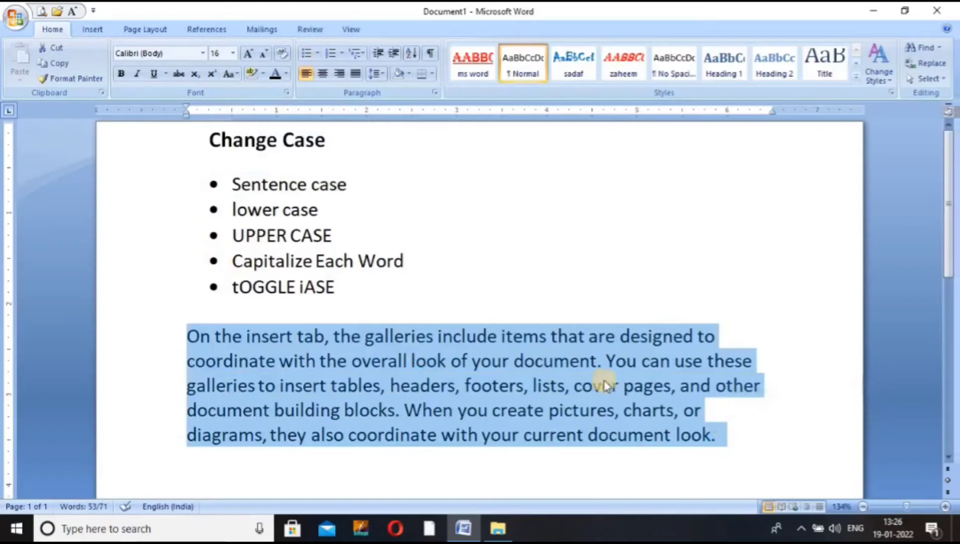
pyautogui.click(232, 76)
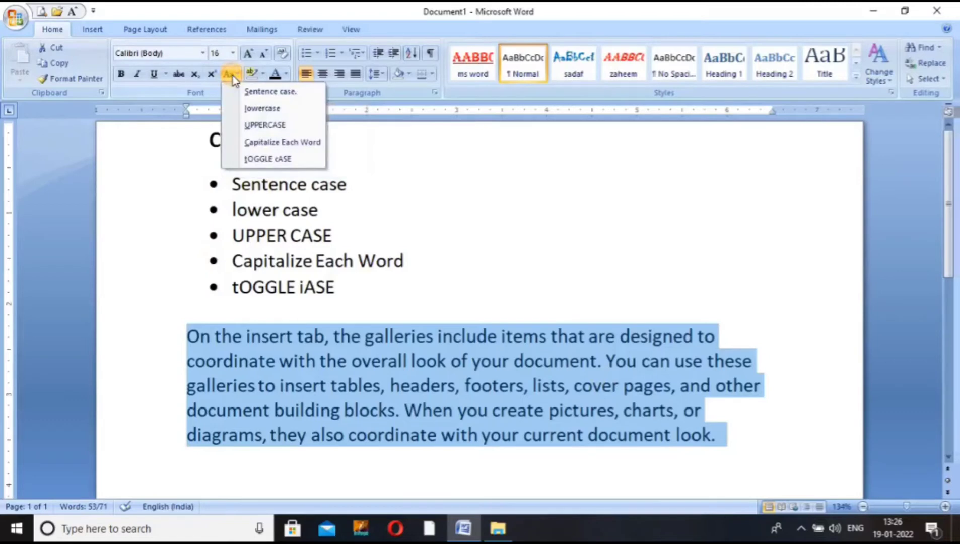
pyautogui.click(252, 96)
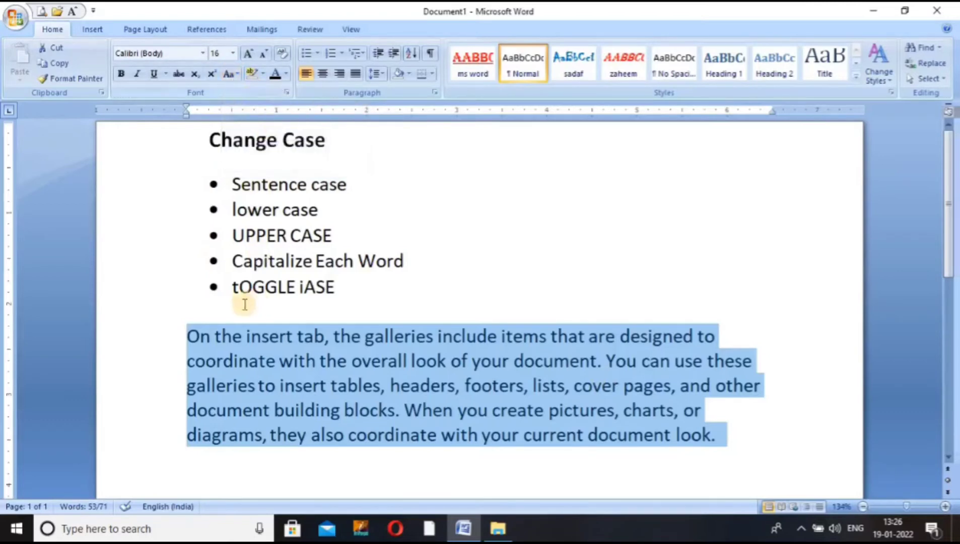
pyautogui.click(199, 338)
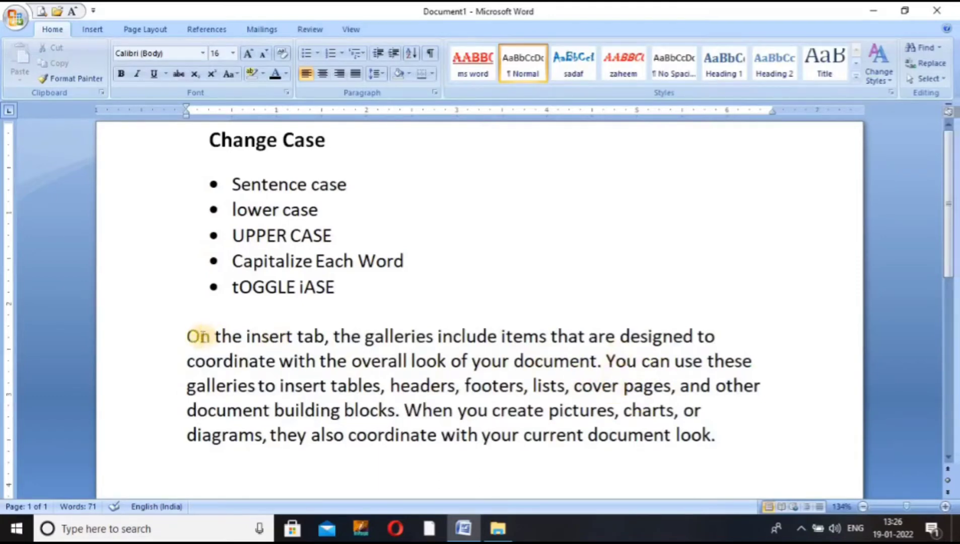
# Convert the paragraph to lowercase, starting "on the insert tab…", and reselect it.
pyautogui.moveTo(192, 337); pyautogui.dragTo(738, 436)
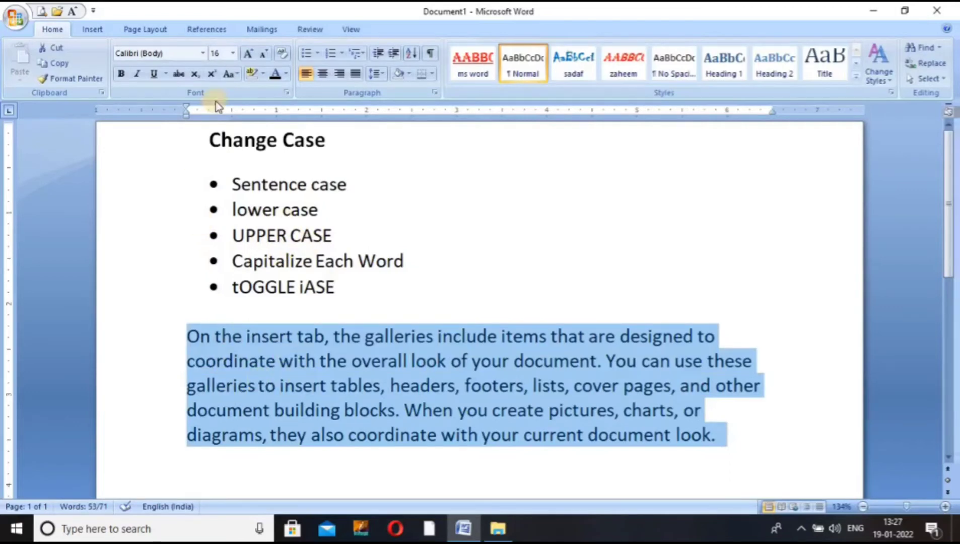
pyautogui.click(236, 75)
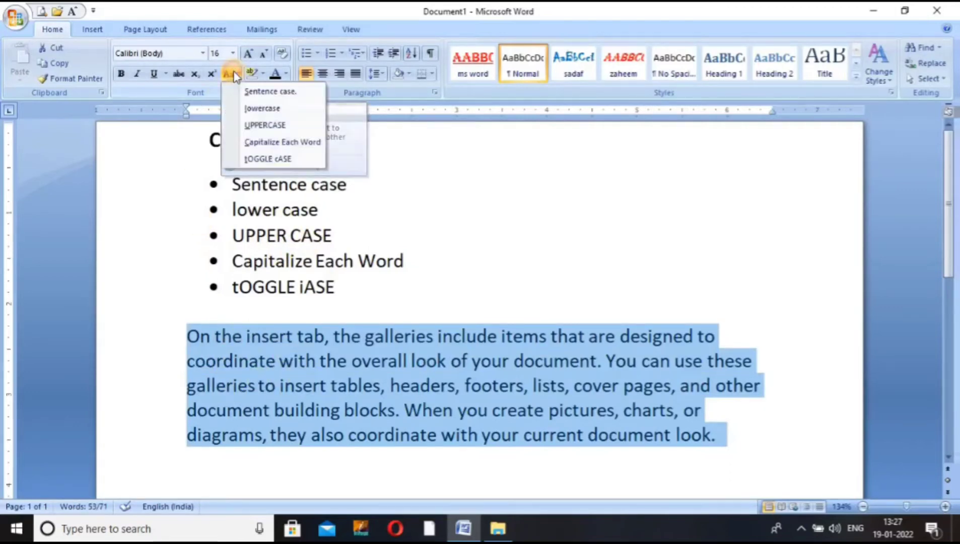
pyautogui.click(255, 110)
pyautogui.click(302, 386)
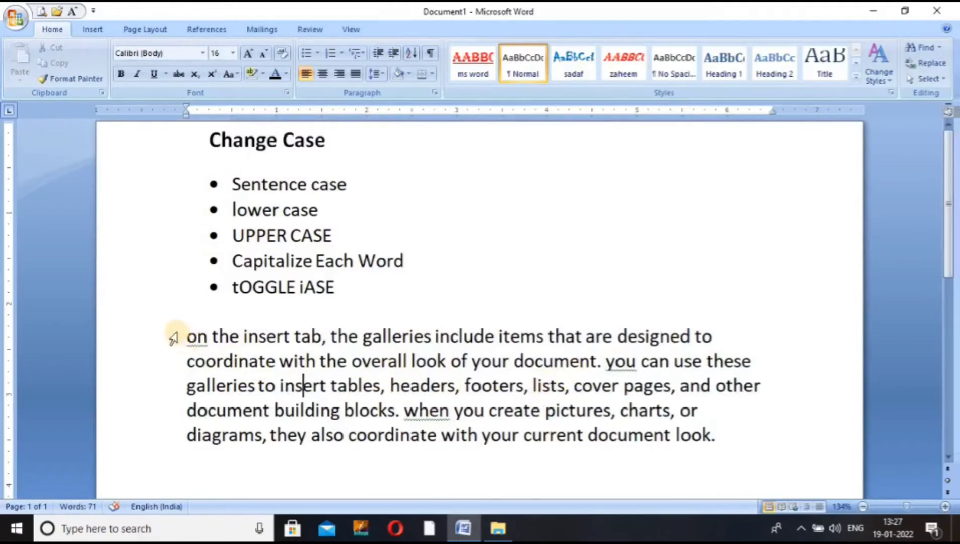
pyautogui.moveTo(188, 336)
pyautogui.mouseDown()
pyautogui.moveTo(754, 410)
pyautogui.moveTo(756, 431)
pyautogui.mouseUp()
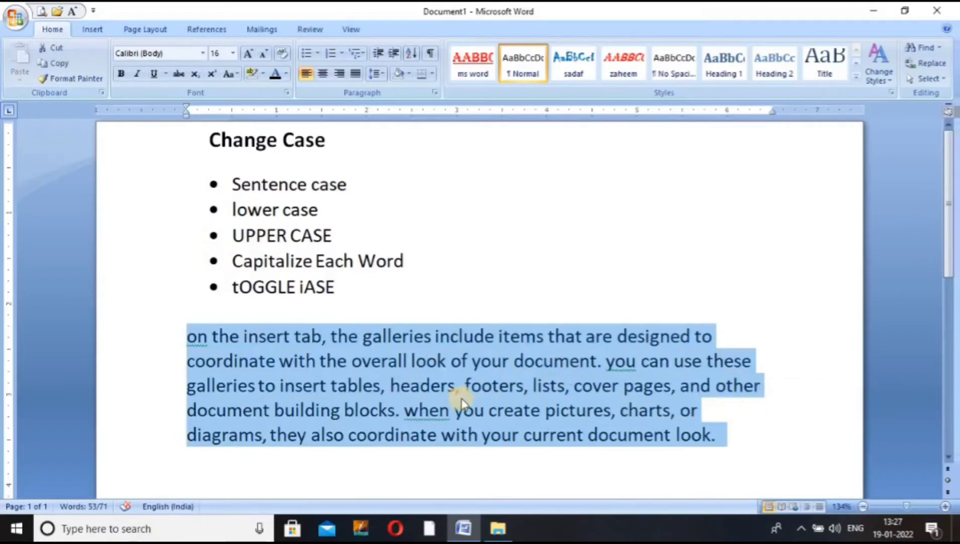
# Switch the paragraph to UPPERCASE, reading "ON THE INSERT TAB…", and reselect it.
pyautogui.click(231, 75)
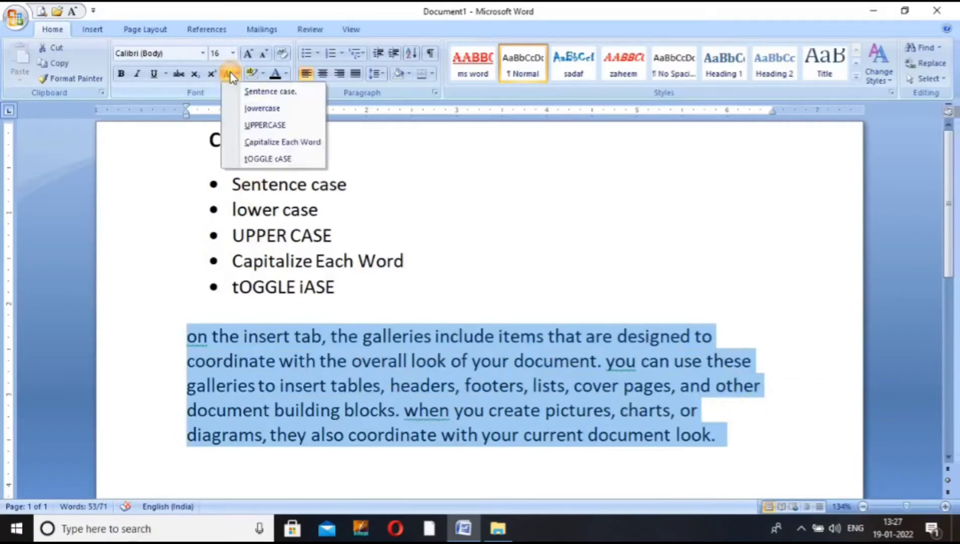
pyautogui.click(261, 126)
pyautogui.click(300, 335)
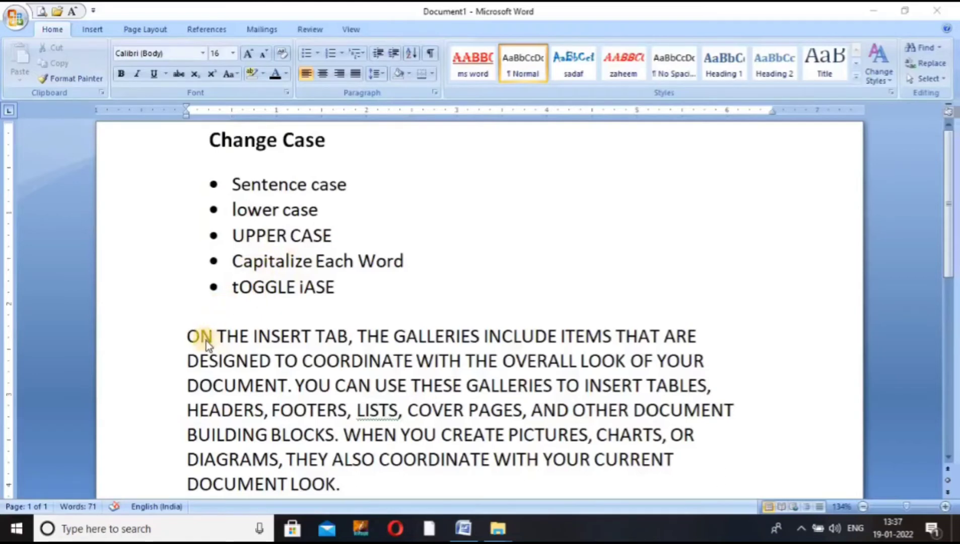
pyautogui.click(183, 333)
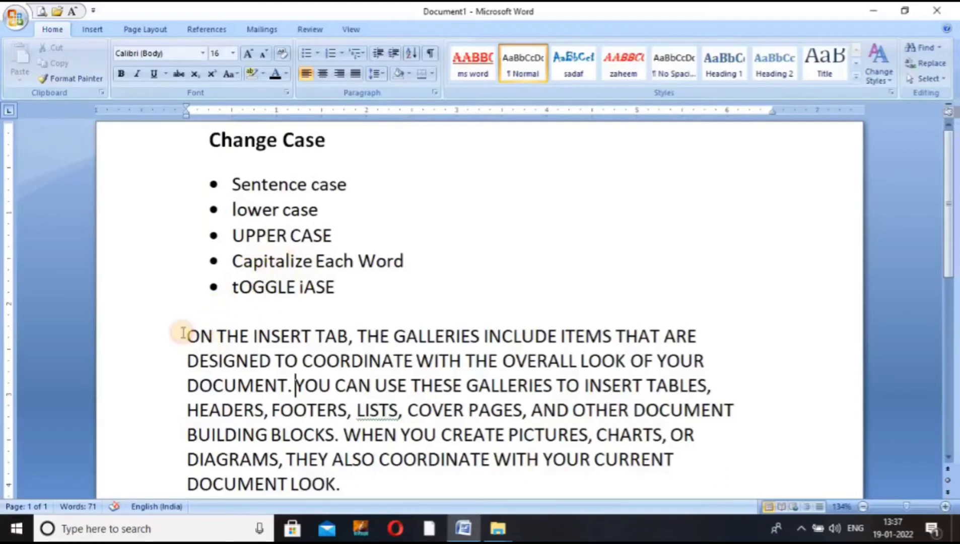
pyautogui.moveTo(186, 334); pyautogui.dragTo(402, 487)
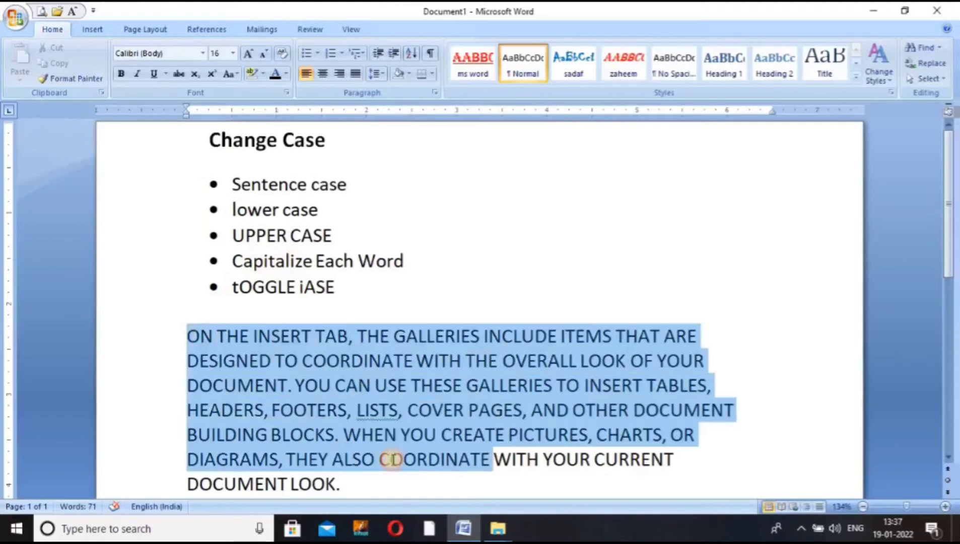
# Apply Capitalize Each Word, reading "On The Insert Tab…", and reselect the paragraph.
pyautogui.click(233, 76)
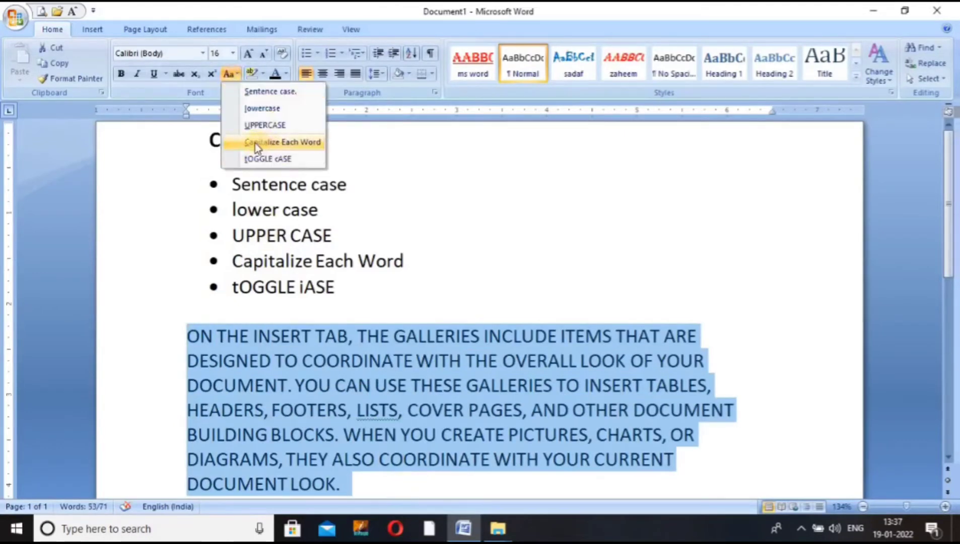
pyautogui.click(289, 143)
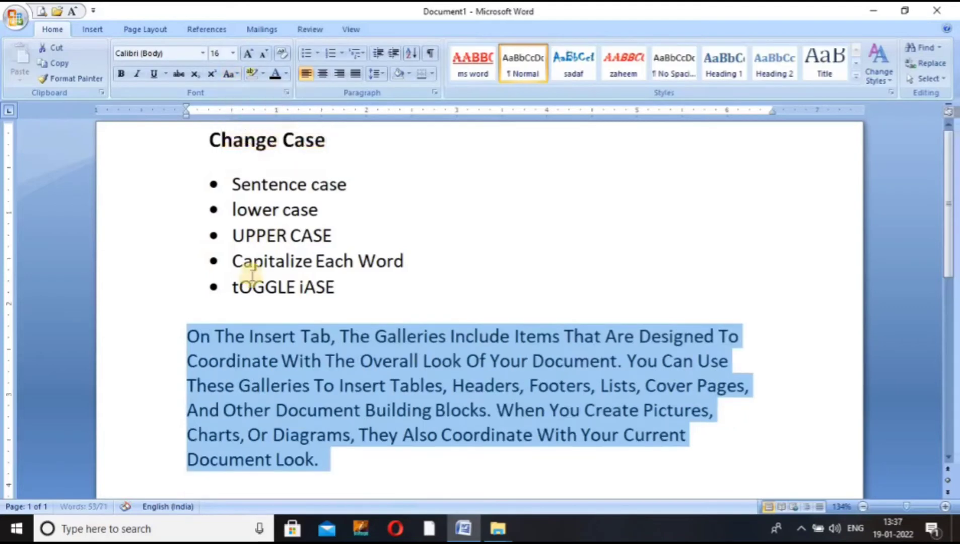
pyautogui.click(255, 339)
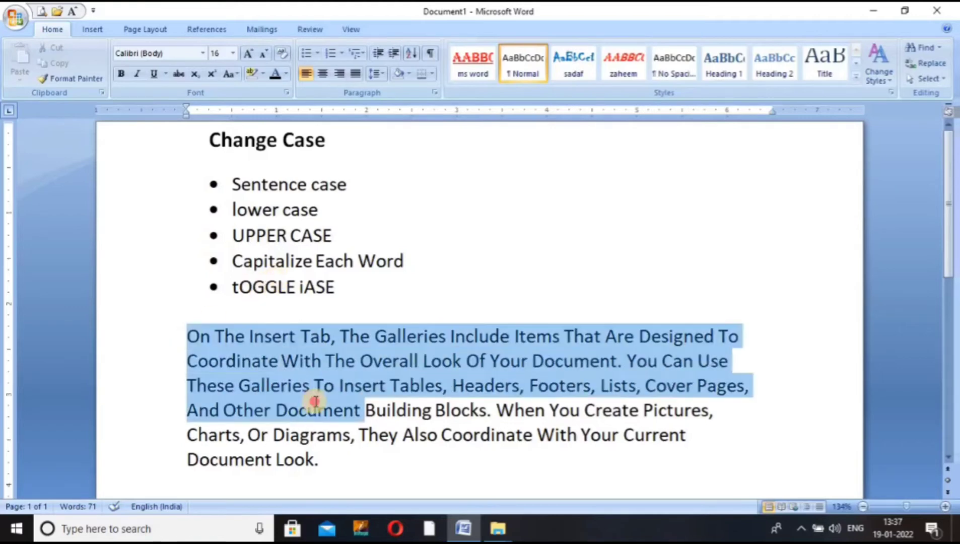
pyautogui.moveTo(187, 333); pyautogui.dragTo(332, 457)
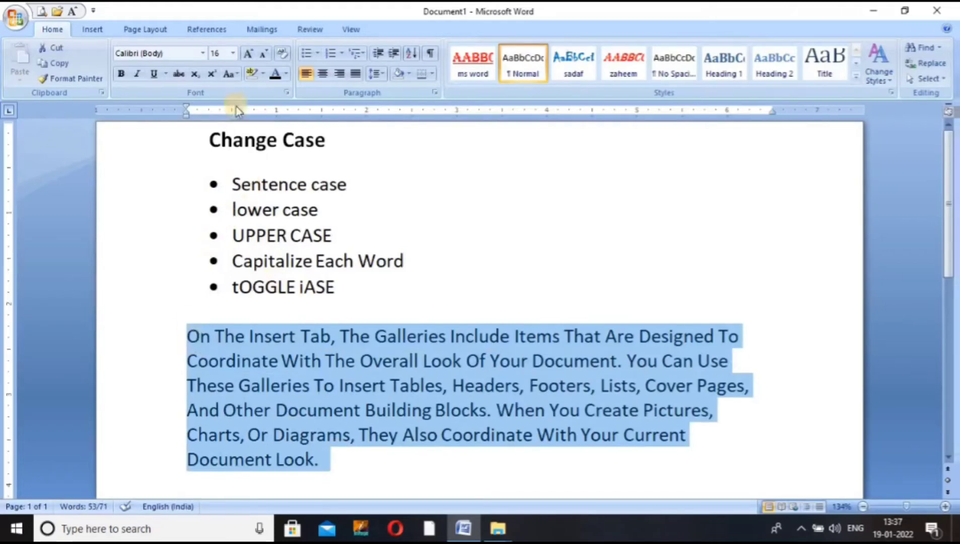
# Apply tOGGLE cASE so the paragraph reads "oN tHE iNSERT tAB…".
pyautogui.click(230, 73)
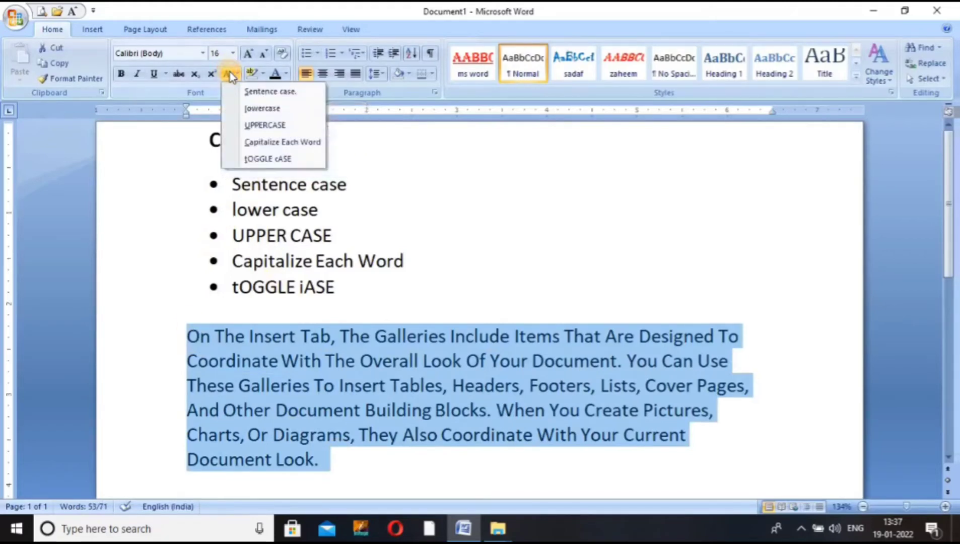
pyautogui.click(252, 161)
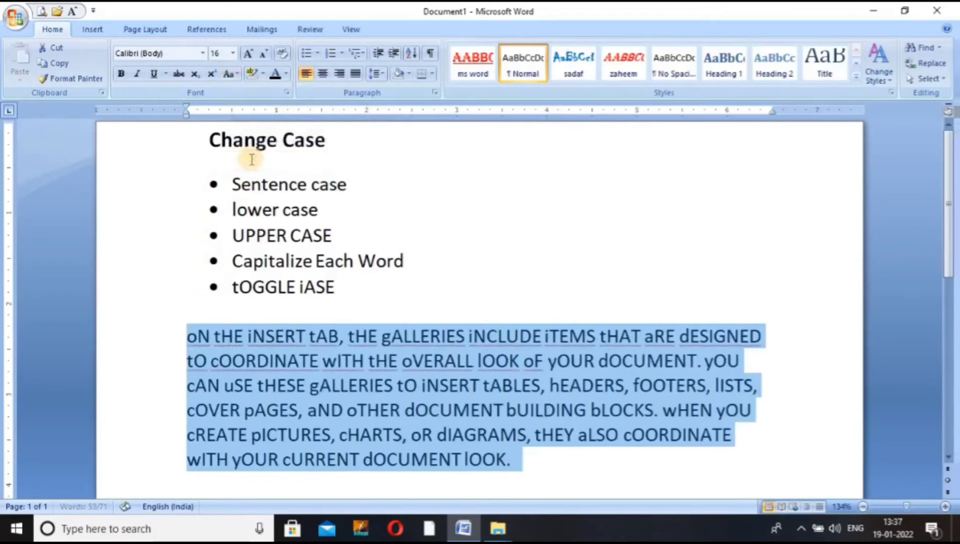
pyautogui.click(257, 338)
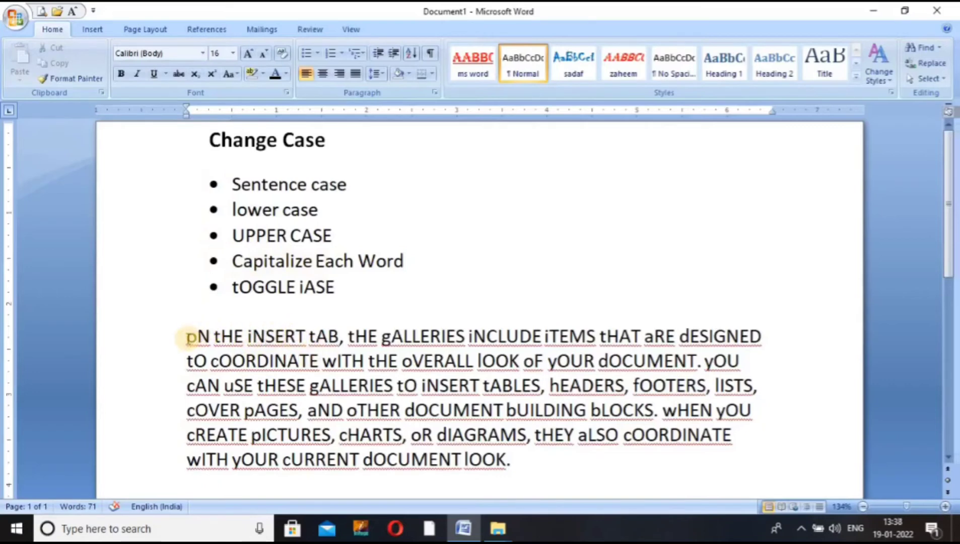
pyautogui.click(187, 336)
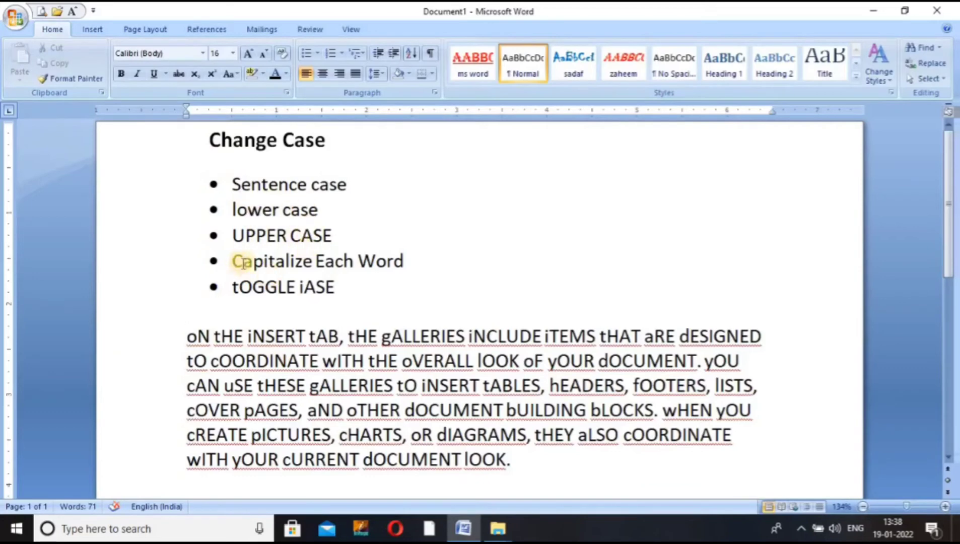
# Select the paragraph and change it back to UPPERCASE, reading "ON THE INSERT TAB…".
pyautogui.moveTo(187, 336); pyautogui.dragTo(347, 400)
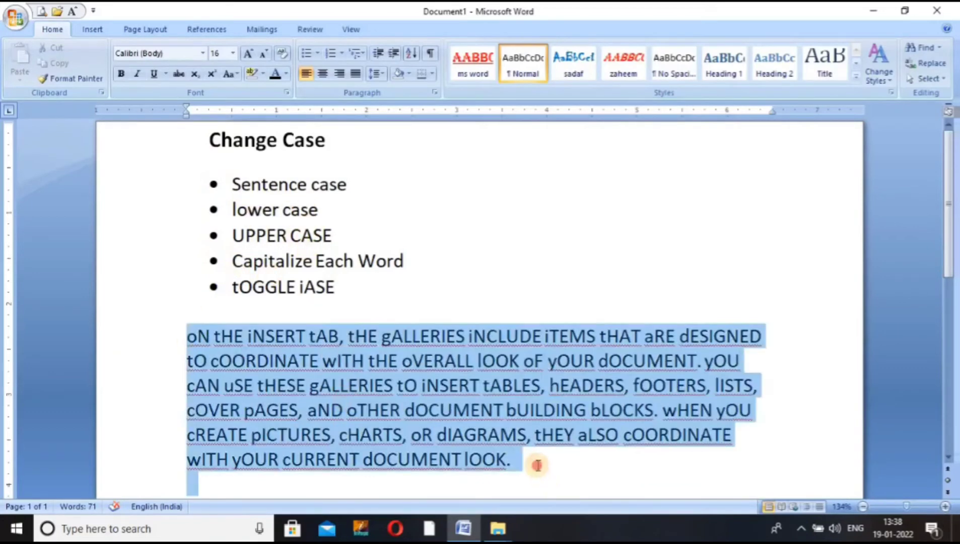
pyautogui.moveTo(545, 476); pyautogui.dragTo(530, 461)
pyautogui.click(227, 74)
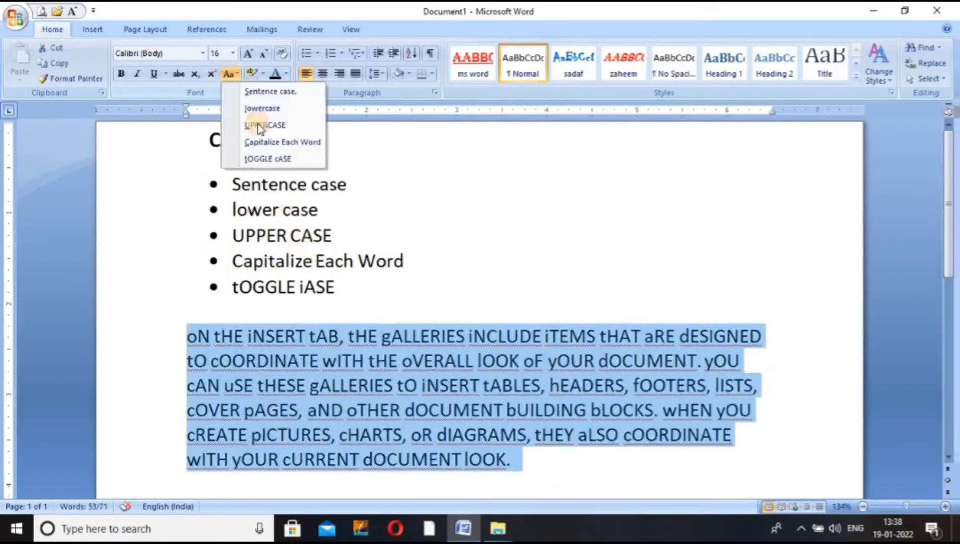
pyautogui.click(259, 124)
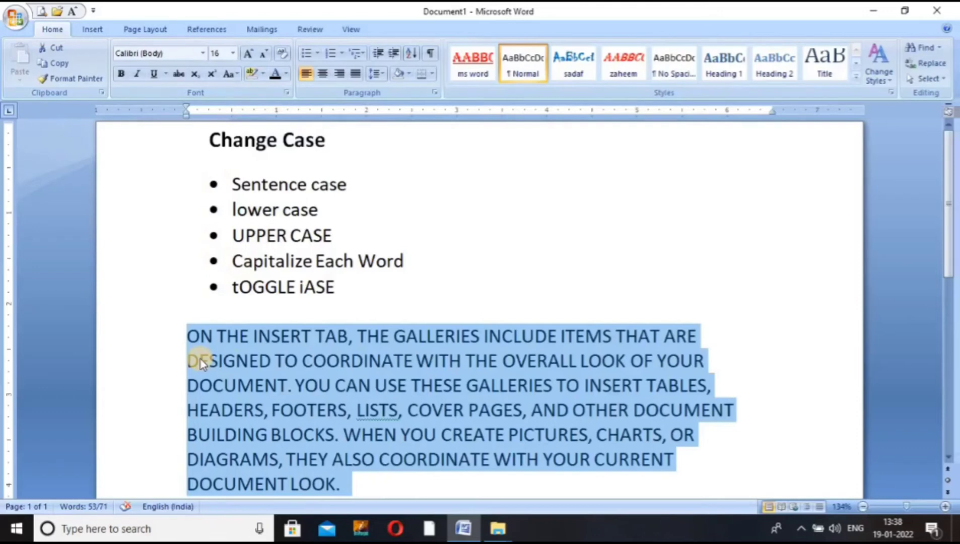
pyautogui.click(242, 381)
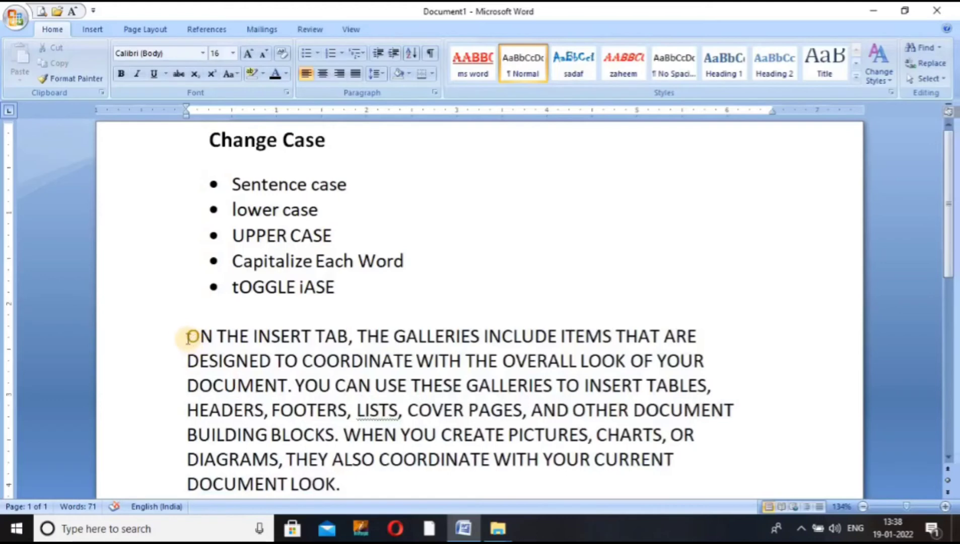
pyautogui.moveTo(188, 336); pyautogui.dragTo(291, 387)
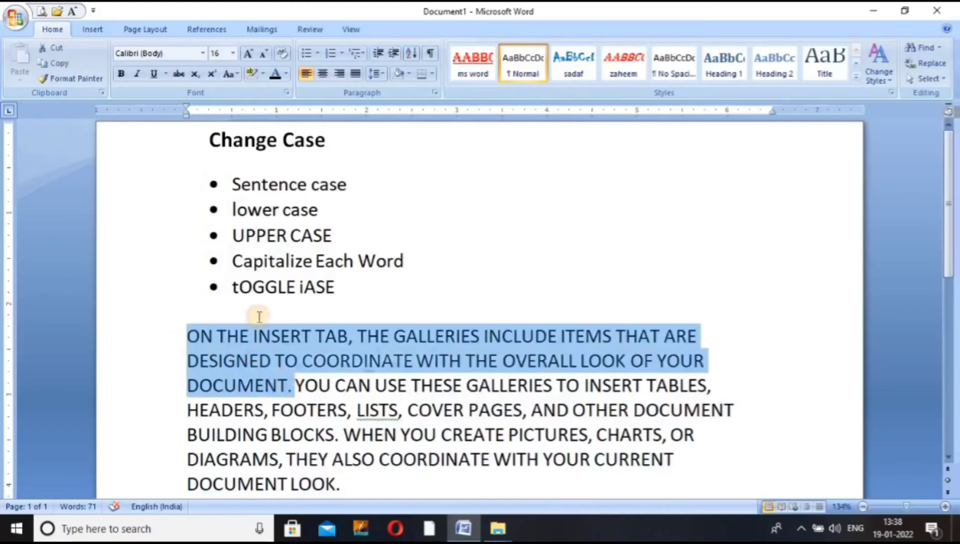
pyautogui.click(264, 75)
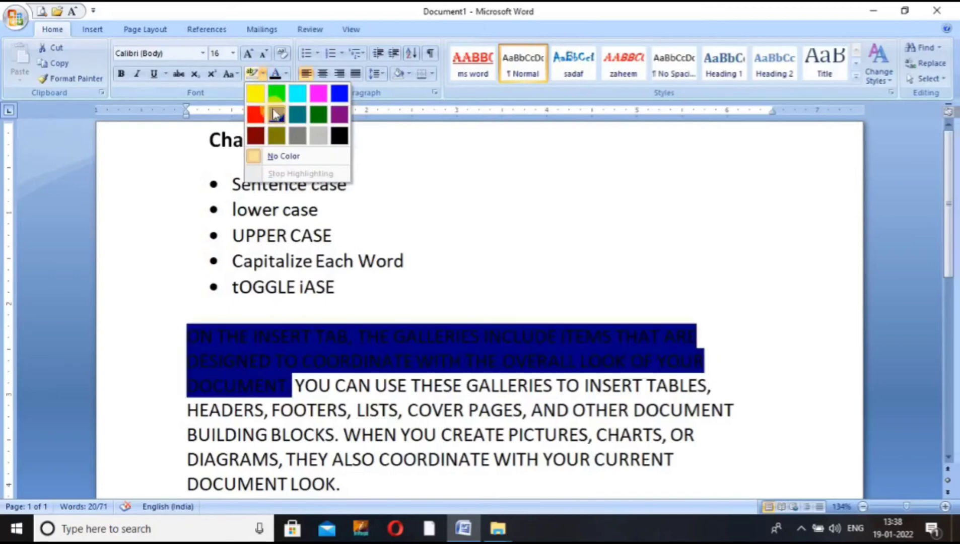
pyautogui.click(255, 135)
pyautogui.click(304, 348)
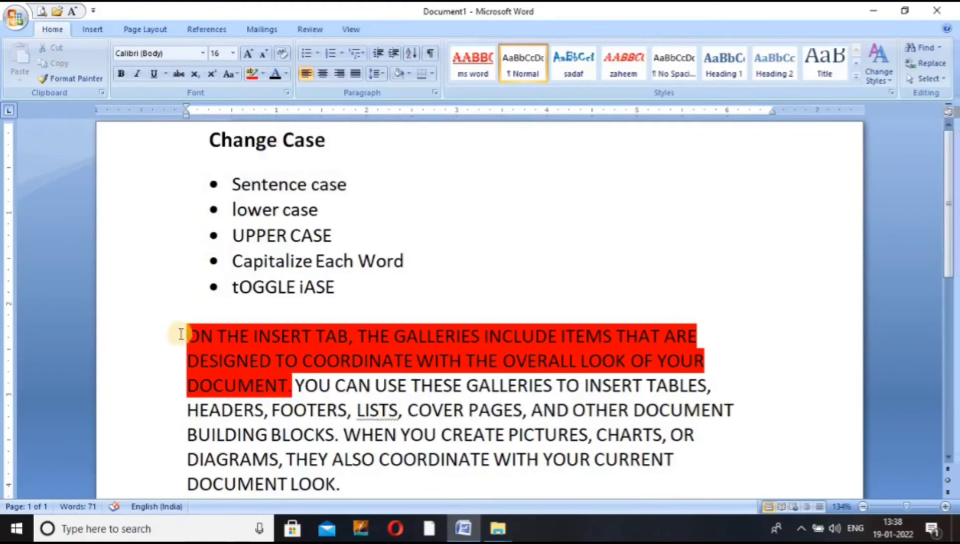
pyautogui.moveTo(186, 335); pyautogui.dragTo(299, 386)
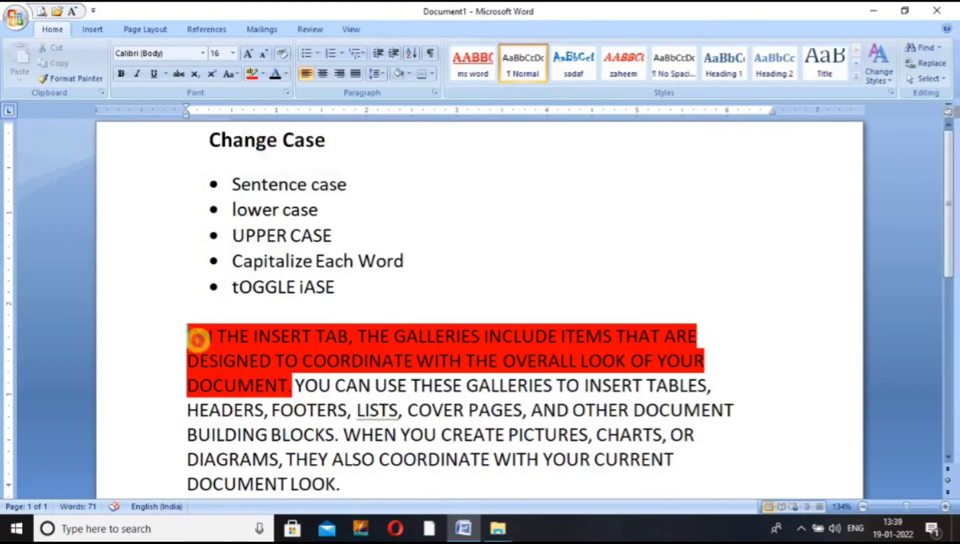
pyautogui.click(263, 75)
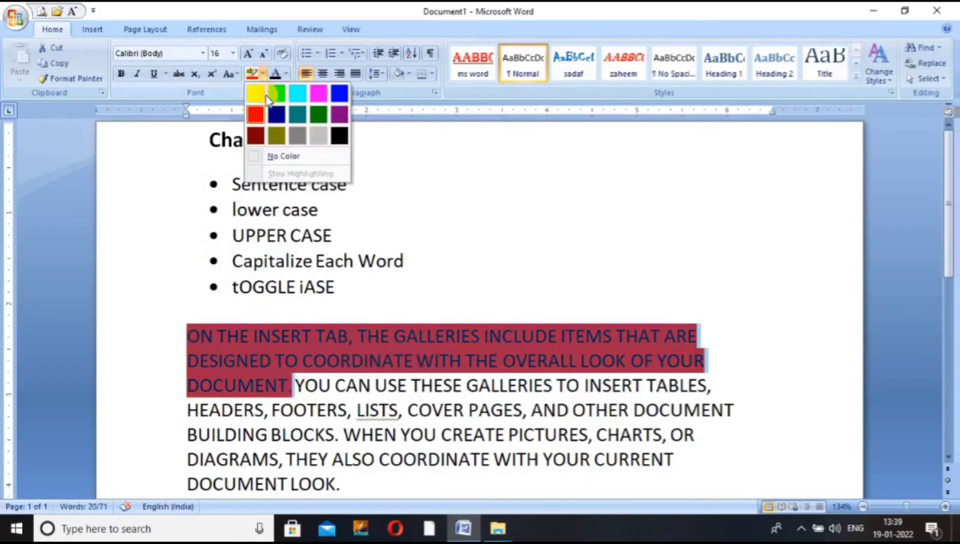
pyautogui.click(270, 155)
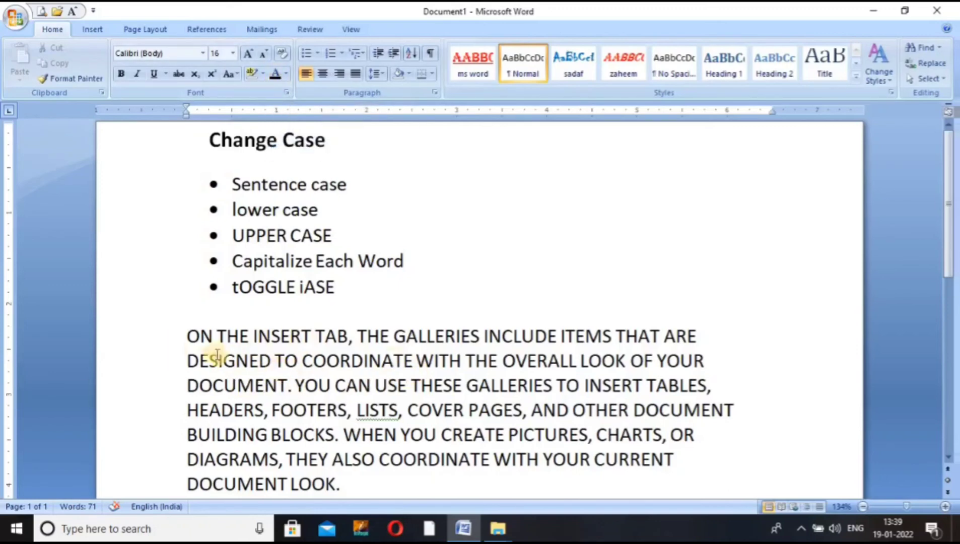
# Color the whole uppercase paragraph Blue from the Standard Colors palette.
pyautogui.click(186, 336)
pyautogui.moveTo(186, 335); pyautogui.dragTo(370, 482)
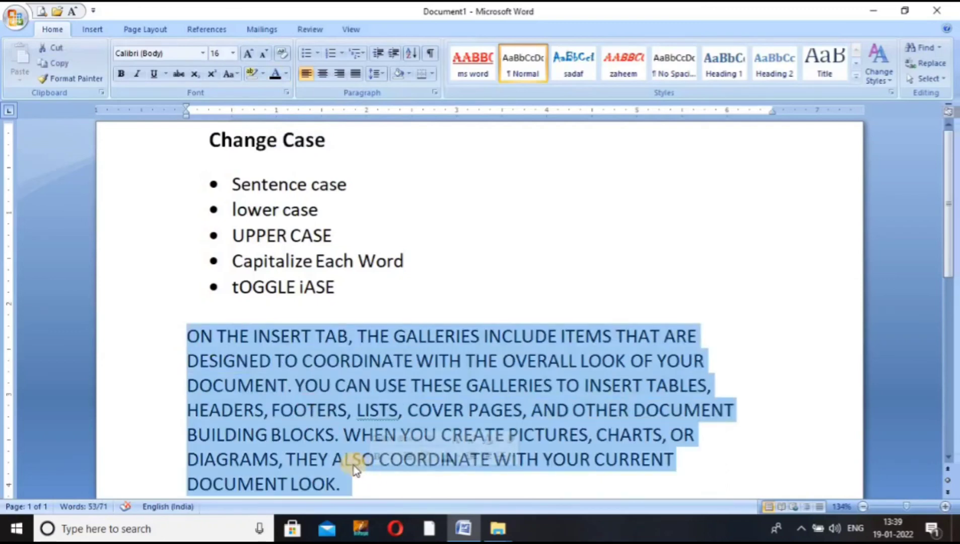
pyautogui.click(285, 76)
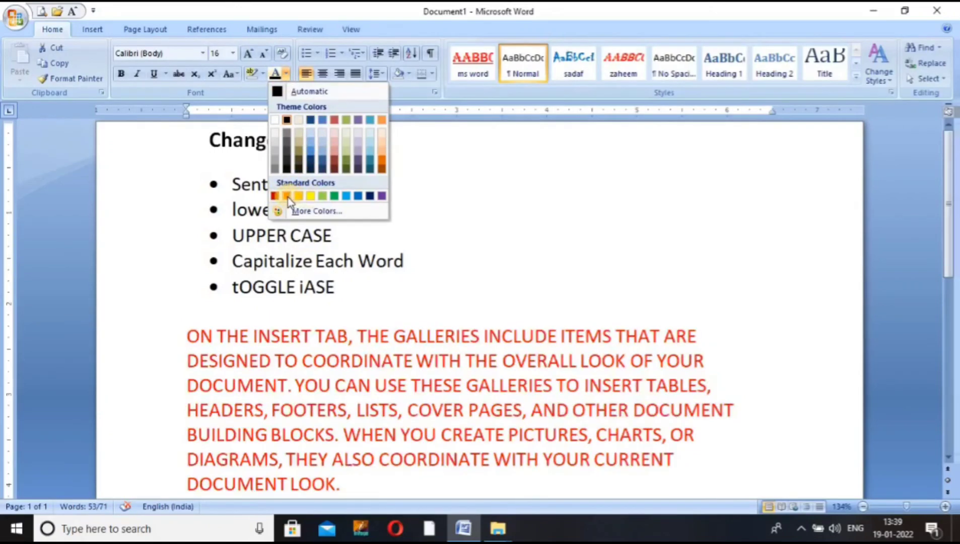
pyautogui.click(359, 196)
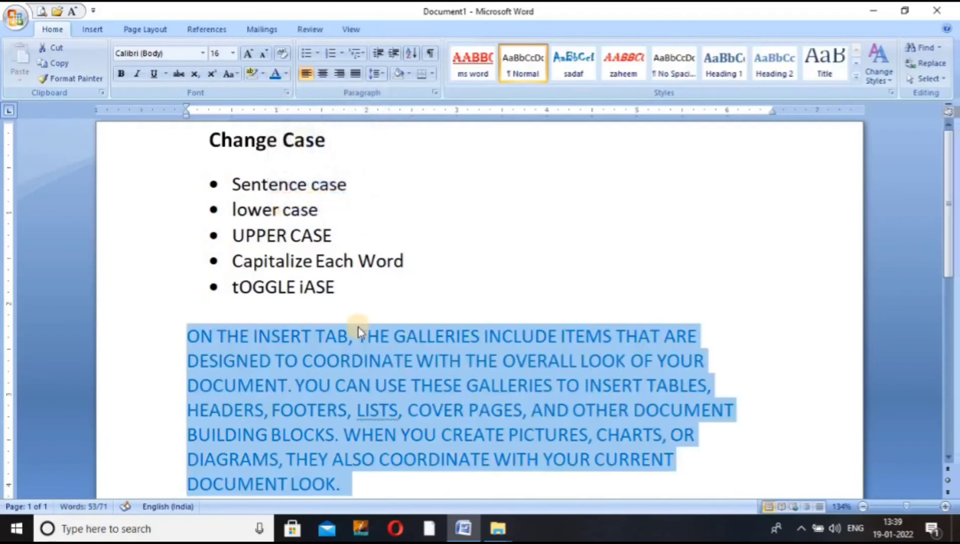